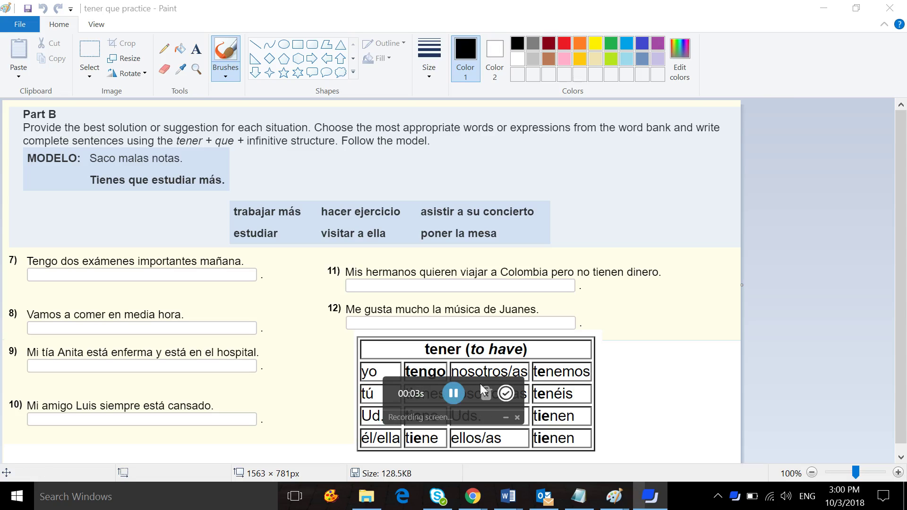
Step: Draw a thinnest-width dark red rectangle around 'Saco' in the MODELO sentence
{"action": "mouse_move", "coordinate": [472, 389]}
{"action": "left_mouse_down"}
{"action": "mouse_move", "coordinate": [651, 312]}
{"action": "mouse_move", "coordinate": [726, 180]}
{"action": "mouse_move", "coordinate": [724, 166]}
{"action": "left_mouse_up"}
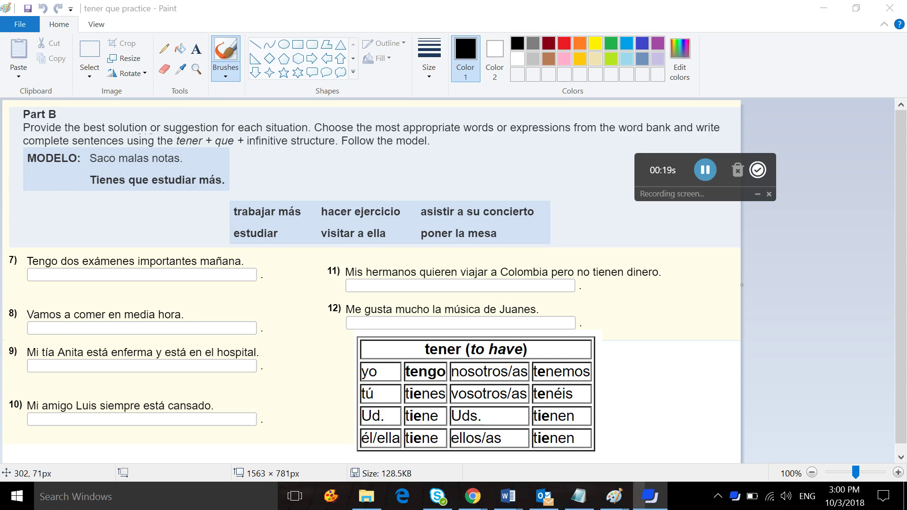
{"action": "left_click", "coordinate": [432, 75]}
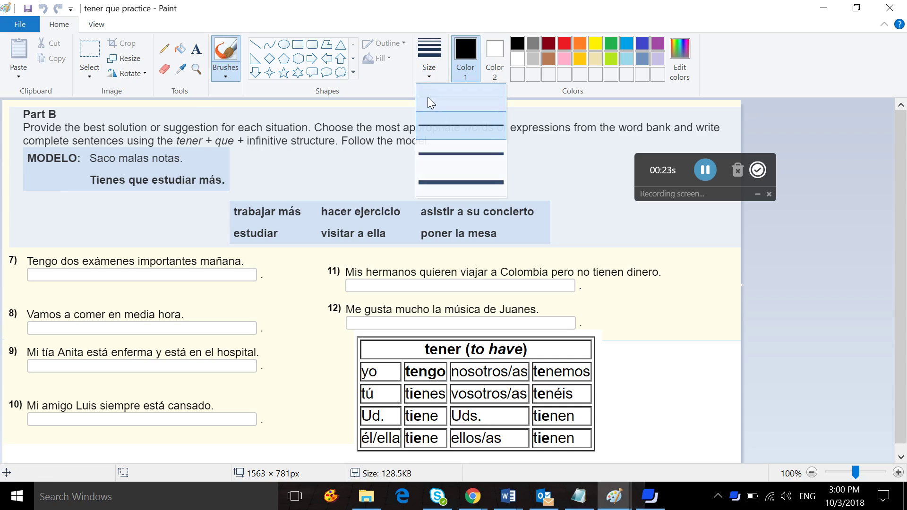
{"action": "left_click", "coordinate": [427, 97]}
{"action": "left_click", "coordinate": [298, 44]}
{"action": "left_click", "coordinate": [545, 45]}
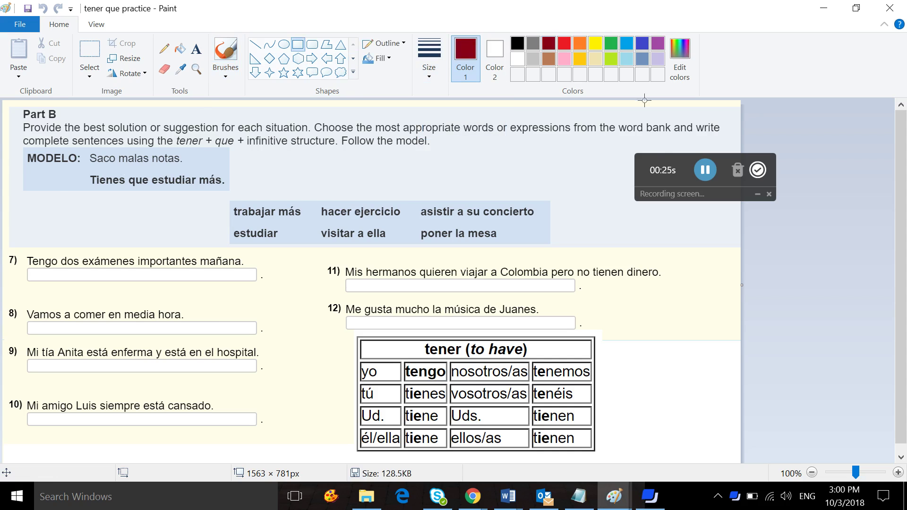
{"action": "left_click_drag", "start_coordinate": [679, 160], "coordinate": [783, 129]}
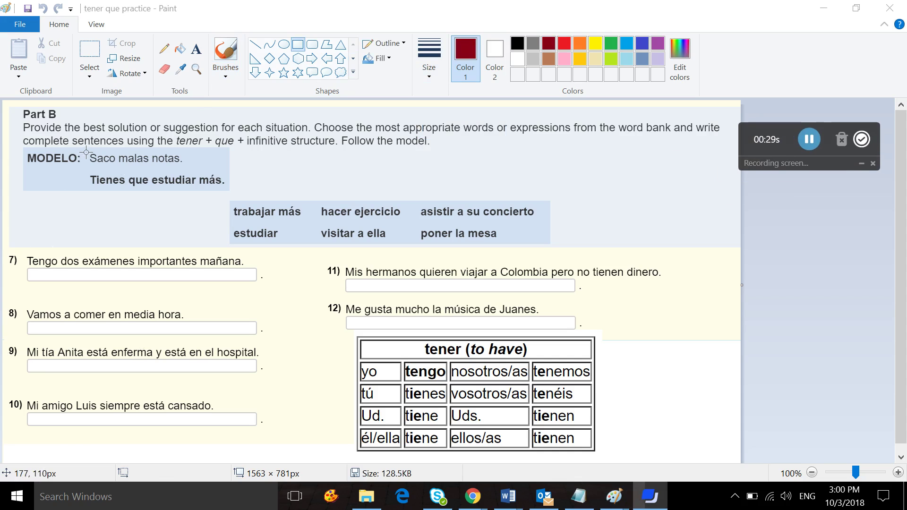
{"action": "left_click_drag", "start_coordinate": [86, 153], "coordinate": [116, 164]}
{"action": "left_click", "coordinate": [101, 152]}
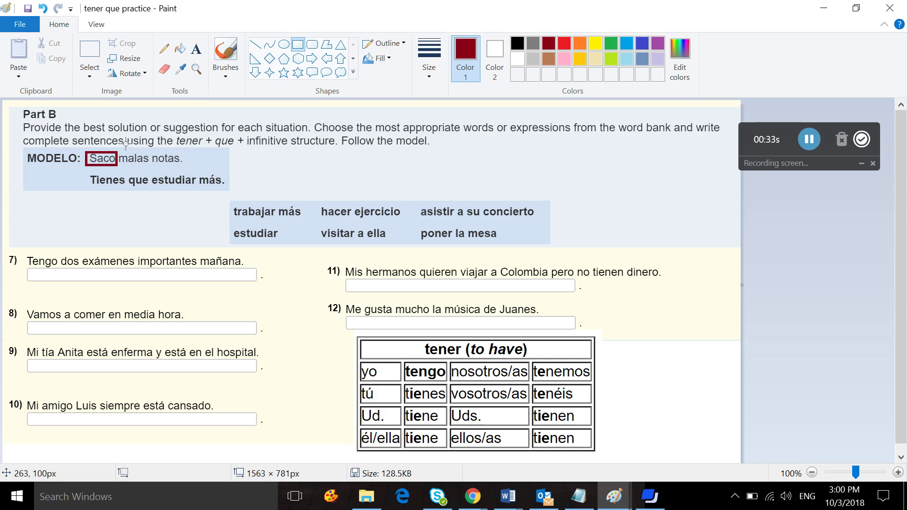
Step: Draw a thin downward arrow shape near 'Saco'
{"action": "left_click", "coordinate": [429, 59]}
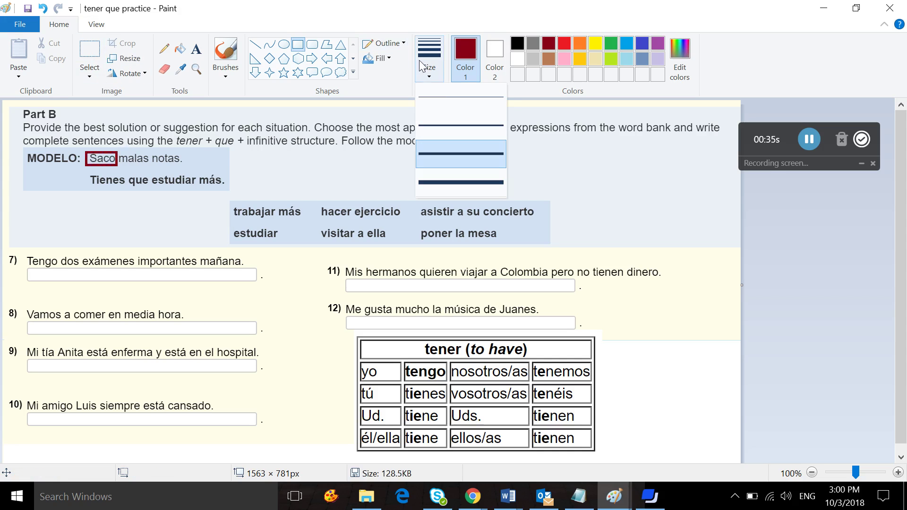
{"action": "left_click", "coordinate": [441, 95]}
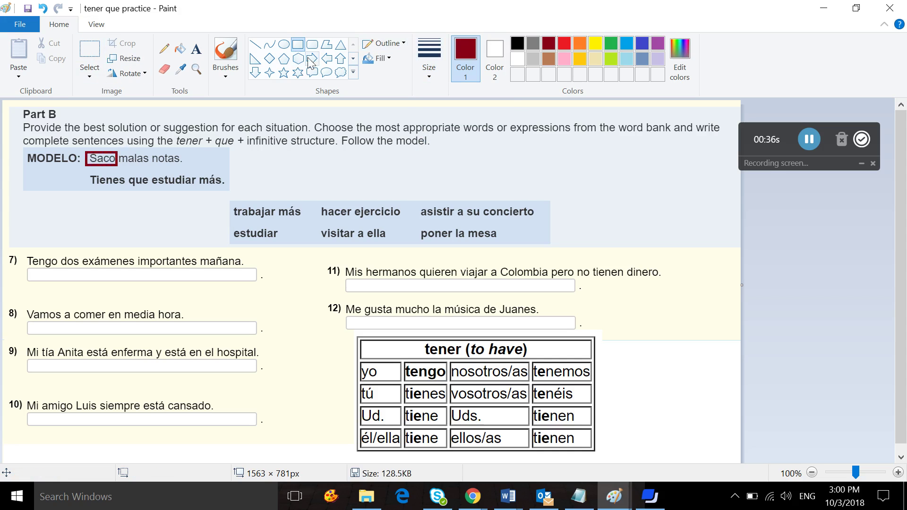
{"action": "left_click", "coordinate": [255, 72]}
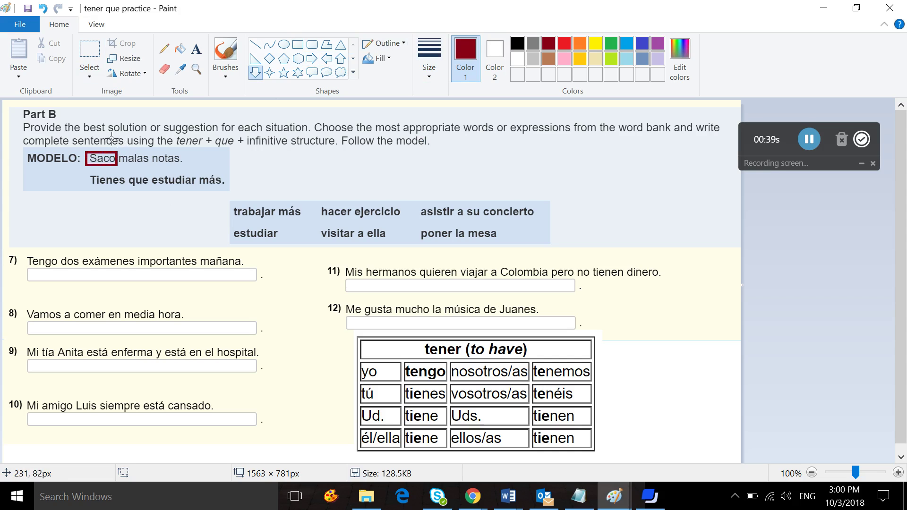
{"action": "left_click_drag", "start_coordinate": [113, 128], "coordinate": [118, 149]}
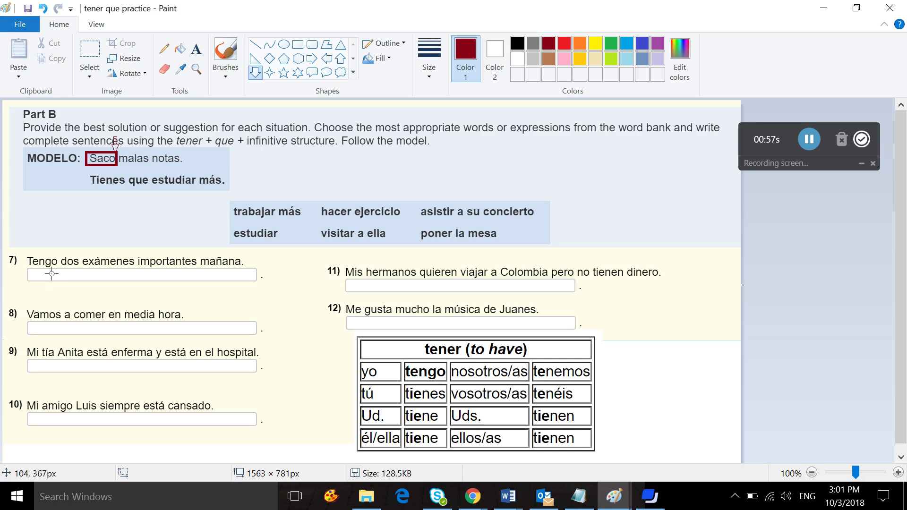
Step: Start a text box on the item 7 answer line with font size 16
{"action": "left_click", "coordinate": [197, 50]}
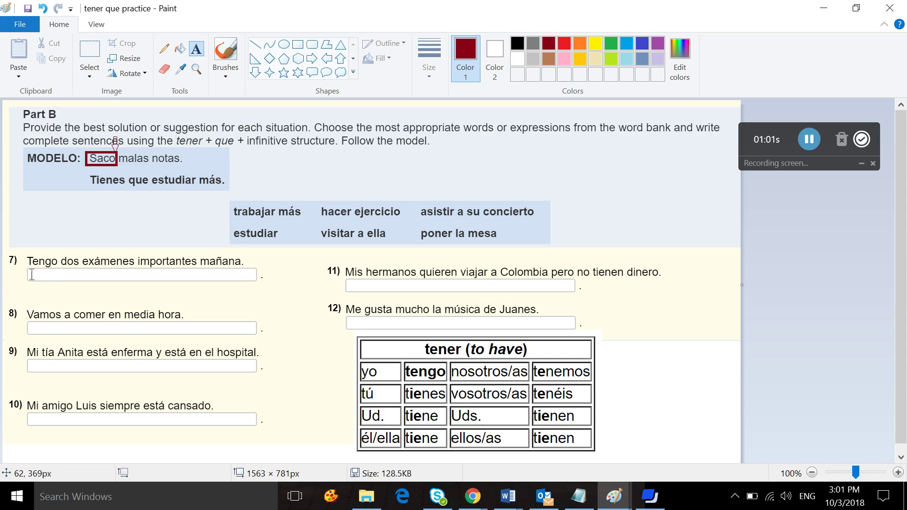
{"action": "left_click_drag", "start_coordinate": [32, 273], "coordinate": [32, 274]}
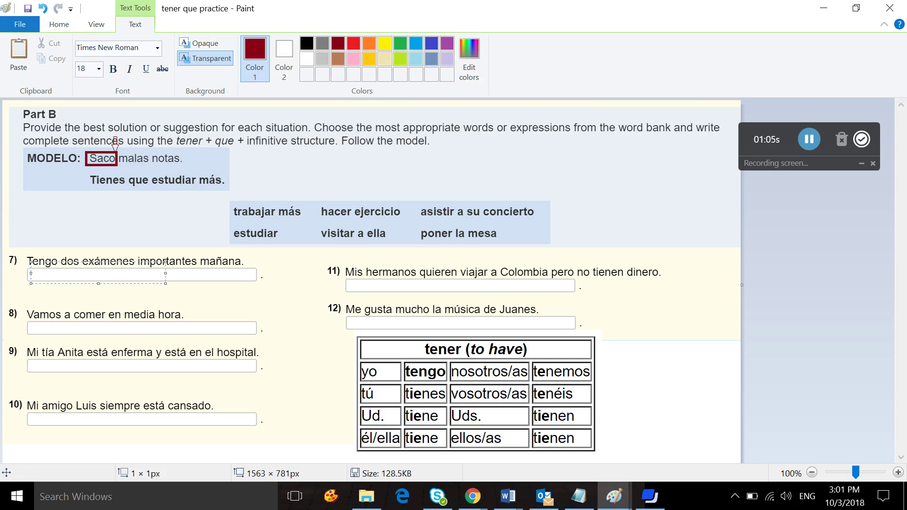
{"action": "type", "text": "Tienes"}
{"action": "key", "text": "BackSpace"}
{"action": "key", "text": "BackSpace"}
{"action": "key", "text": "BackSpace"}
{"action": "key", "text": "BackSpace"}
{"action": "key", "text": "BackSpace"}
{"action": "left_click", "coordinate": [98, 69]}
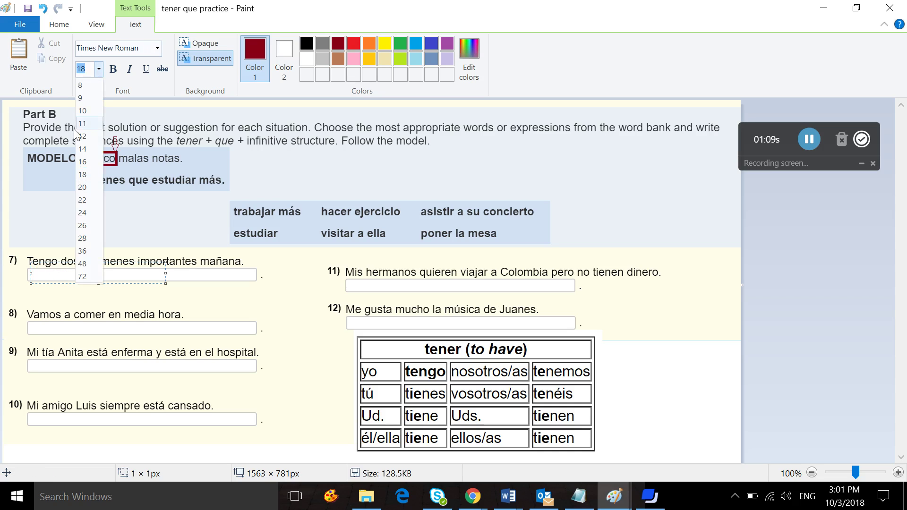
{"action": "left_click", "coordinate": [82, 161]}
Step: Type 'Tienes que estudiar.' in the widened box, nudge it slightly and commit it
{"action": "left_click_drag", "start_coordinate": [165, 273], "coordinate": [578, 263]}
{"action": "type", "text": "Tien"}
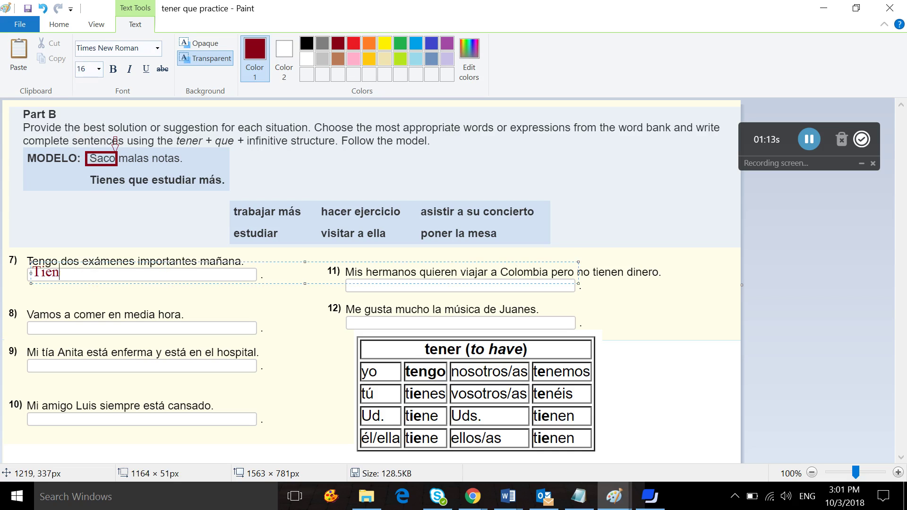
{"action": "type", "text": "es que estudiar"}
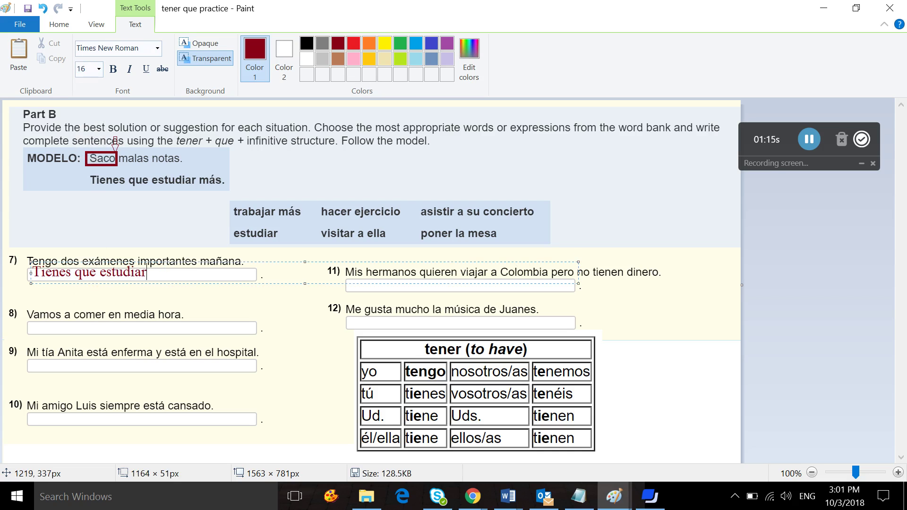
{"action": "type", "text": "."}
{"action": "left_click_drag", "start_coordinate": [124, 260], "coordinate": [127, 263]}
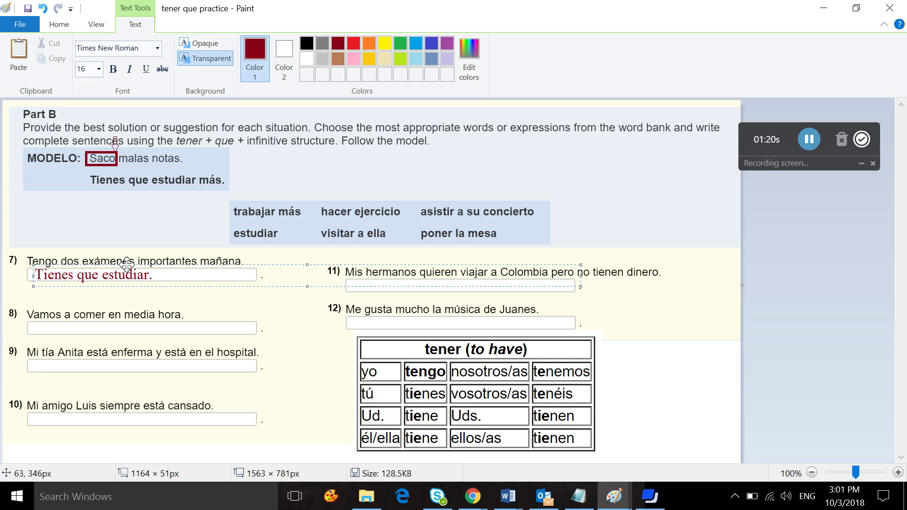
{"action": "left_click", "coordinate": [193, 254]}
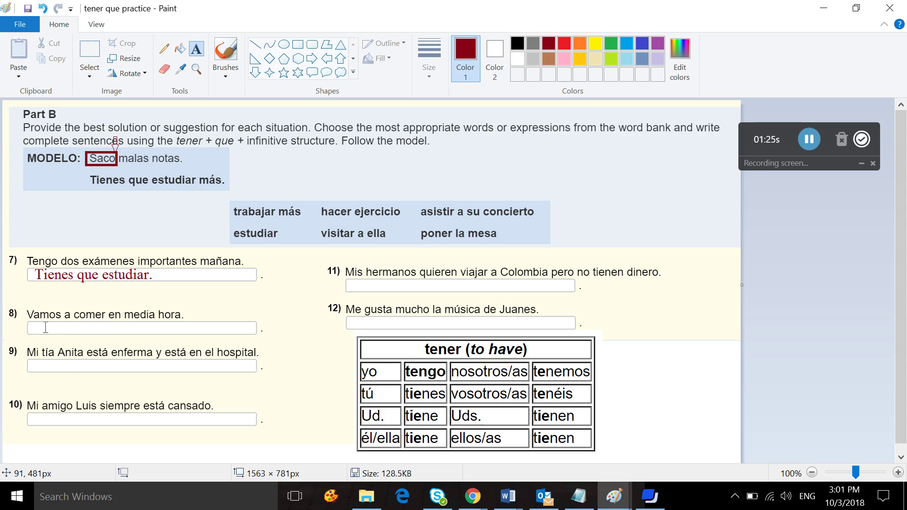
{"action": "left_click", "coordinate": [800, 138]}
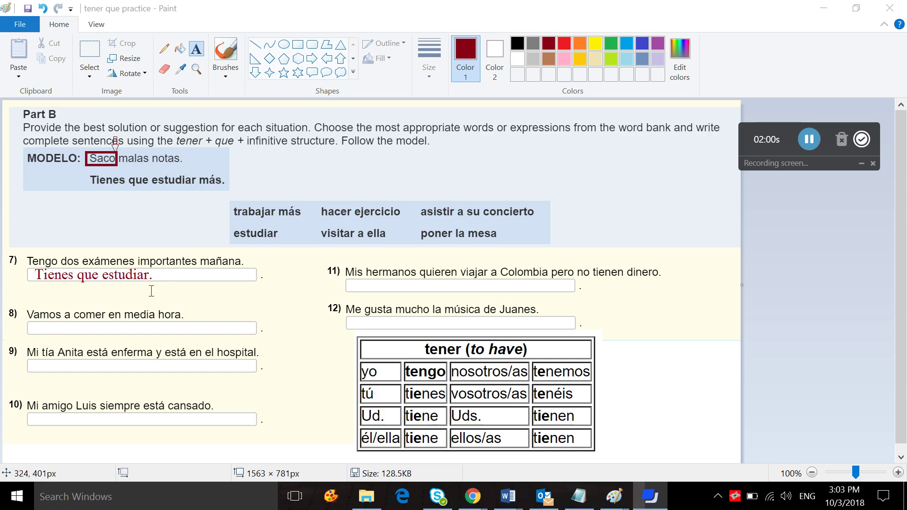
Step: Write 'Tenemos que poner la mesa.' in a widened text box on line 8
{"action": "left_click", "coordinate": [32, 319]}
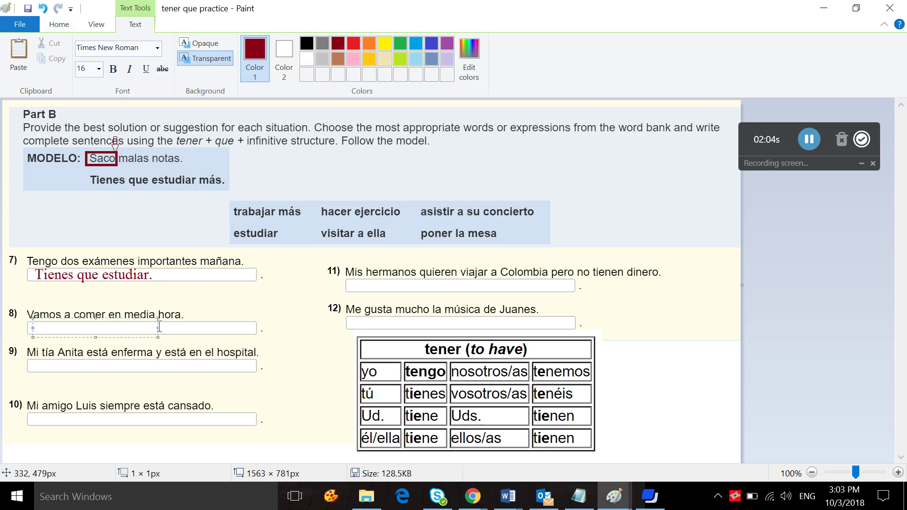
{"action": "left_click", "coordinate": [161, 326]}
{"action": "left_click", "coordinate": [32, 321]}
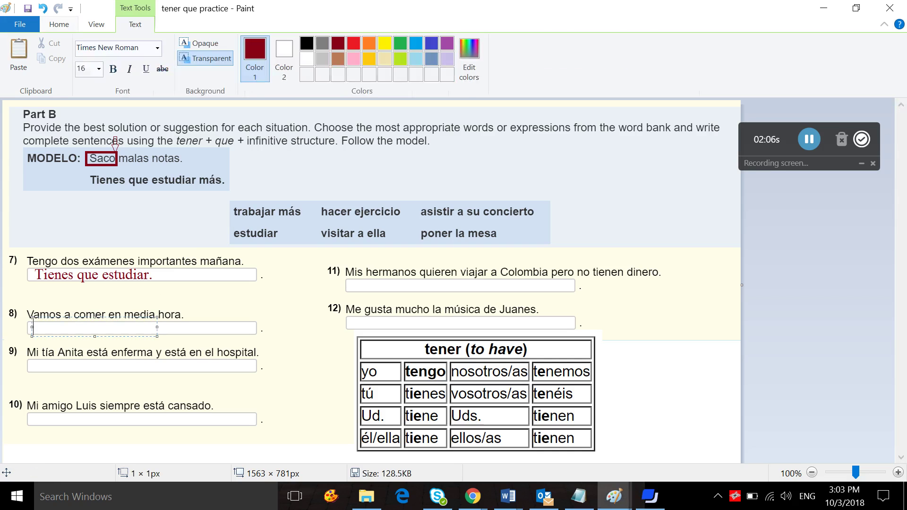
{"action": "left_click_drag", "start_coordinate": [157, 326], "coordinate": [254, 329]}
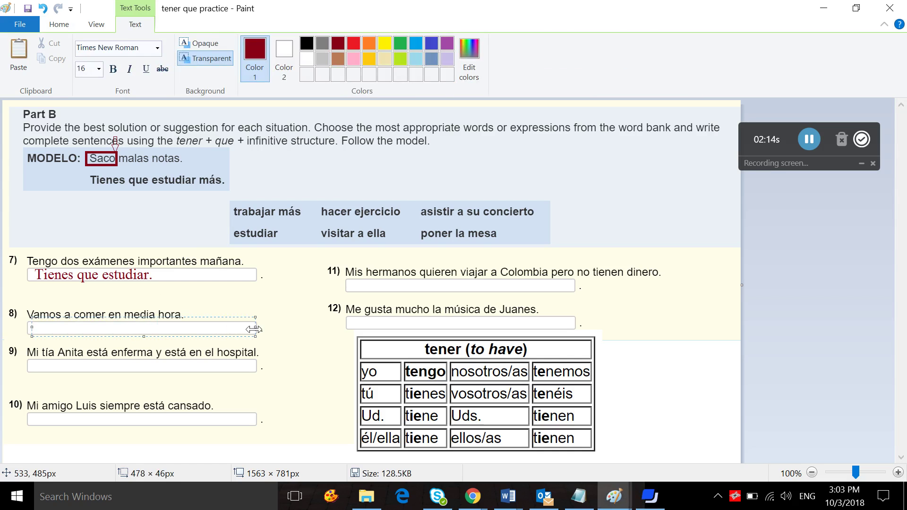
{"action": "type", "text": "Tenemos qu"}
{"action": "type", "text": "e pon"}
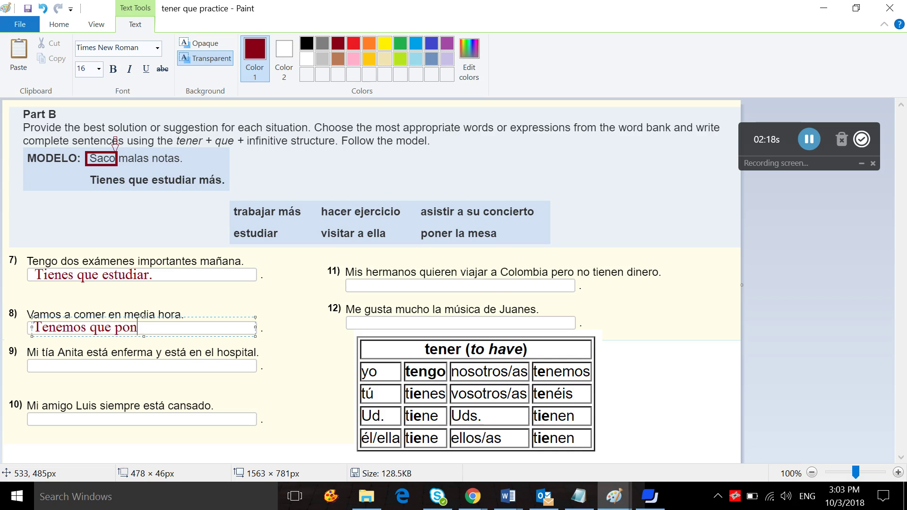
{"action": "type", "text": "er la mesa."}
{"action": "key", "text": "Return"}
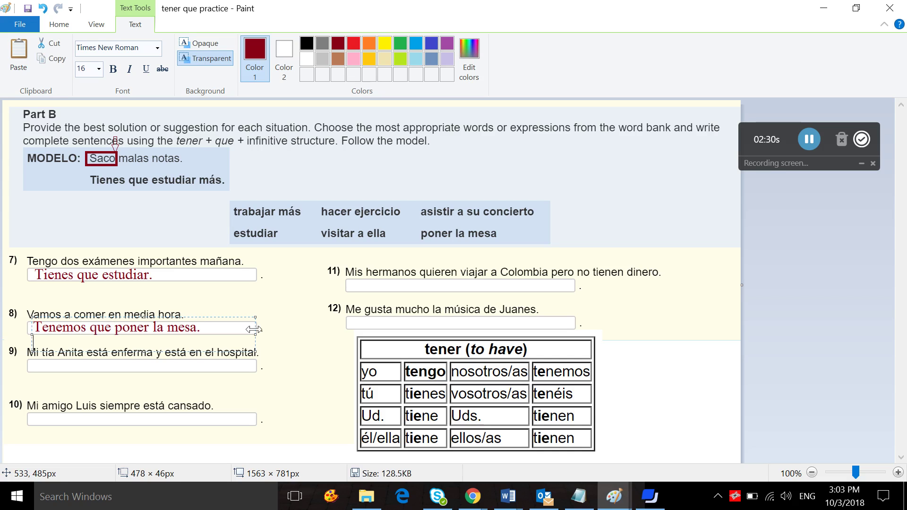
Step: Add 'Tienen que poner la mesa.' on the line beneath, correcting typos
{"action": "type", "text": "Teien"}
{"action": "key", "text": "BackSpace"}
{"action": "key", "text": "BackSpace"}
{"action": "key", "text": "BackSpace"}
{"action": "key", "text": "BackSpace"}
{"action": "type", "text": "ienen q"}
{"action": "type", "text": "ue poer"}
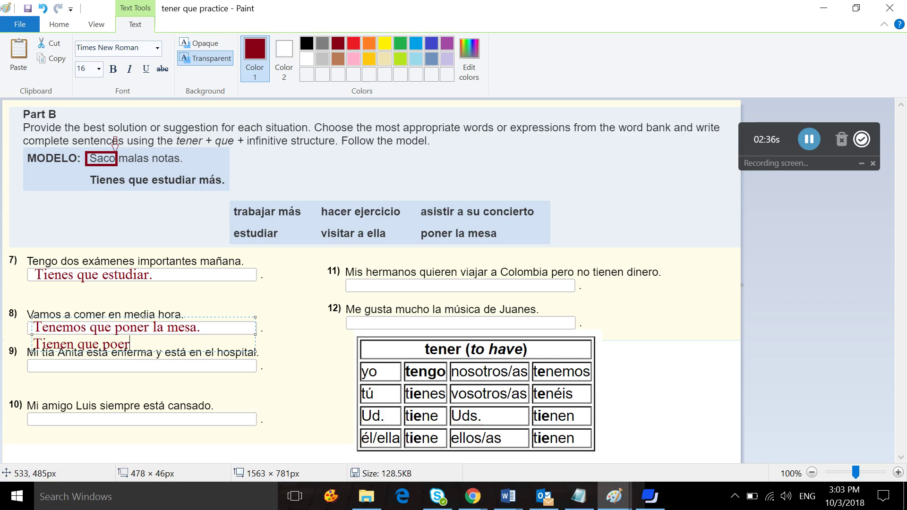
{"action": "key", "text": "BackSpace"}
{"action": "key", "text": "BackSpace"}
{"action": "type", "text": "ner la mesa."}
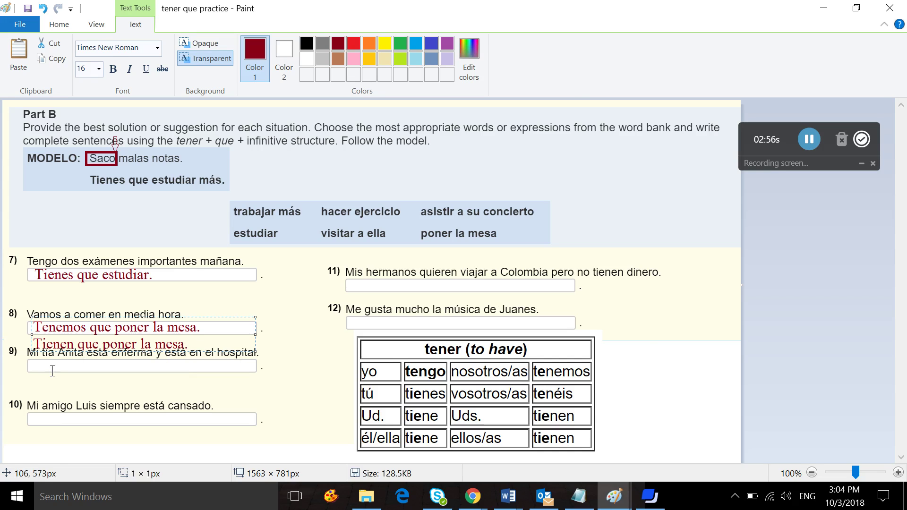
Step: Click off the text box to set both item 8 answer lines into the image
{"action": "left_click", "coordinate": [33, 367]}
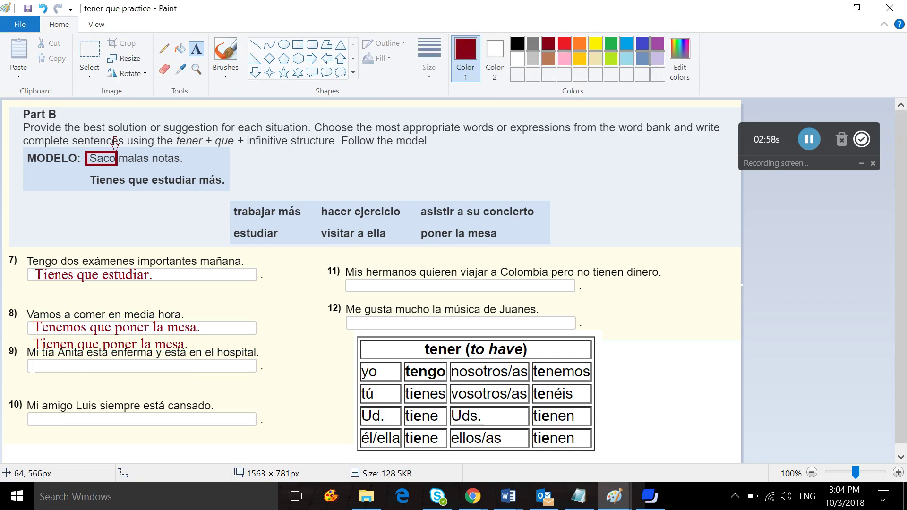